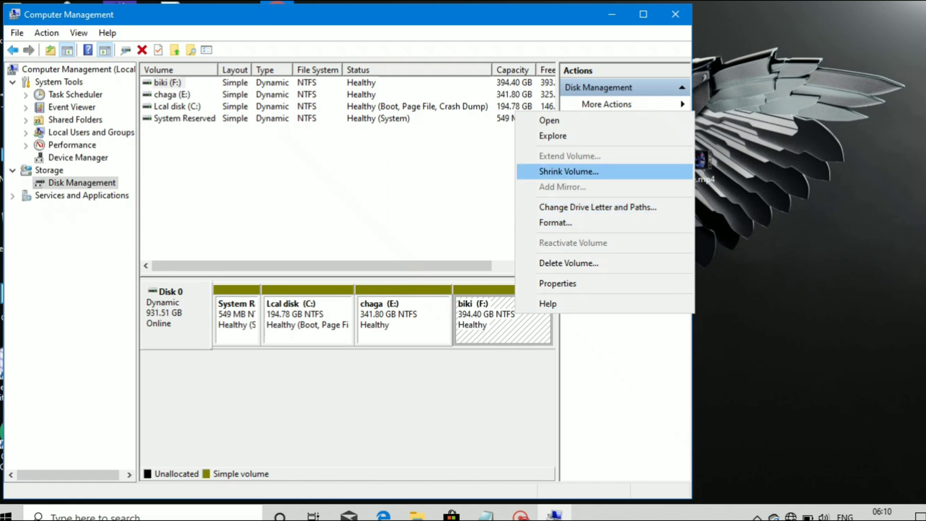
Step: Shrink the F: volume on Disk 0 by 10000 MB to free unallocated space
{"action": "key", "text": "Return"}
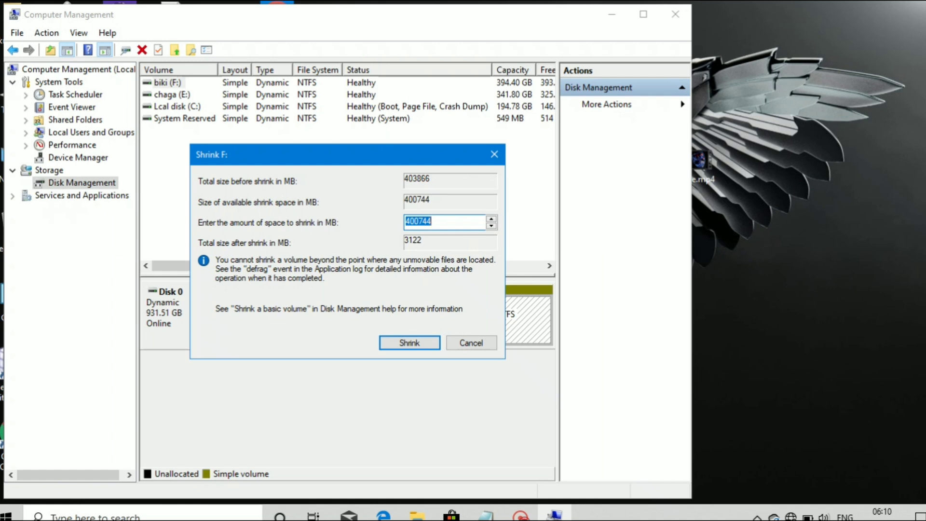
{"action": "key", "text": "BackSpace"}
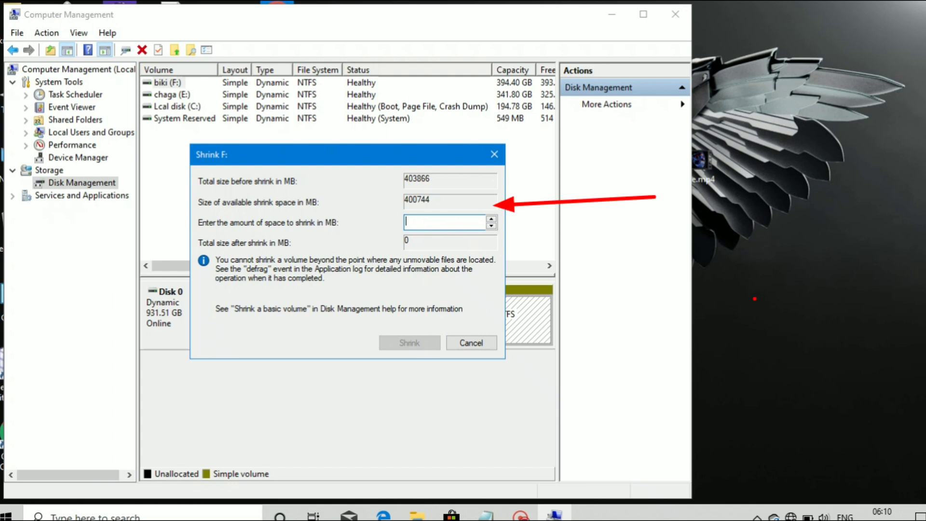
{"action": "type", "text": "10"}
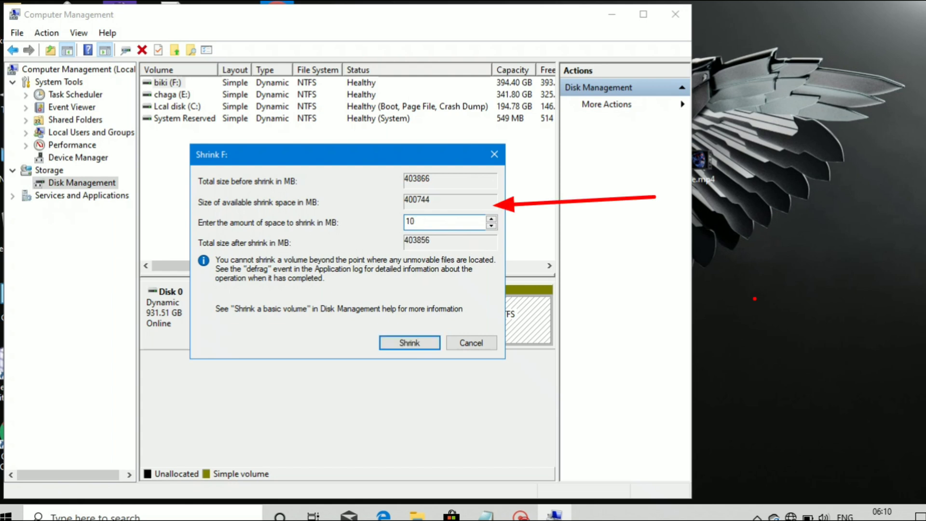
{"action": "type", "text": "000"}
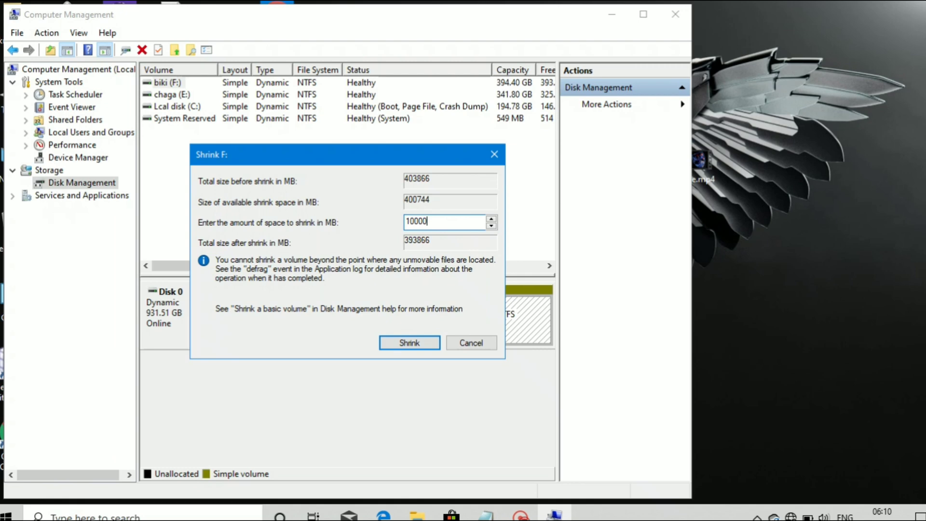
{"action": "key", "text": "Return"}
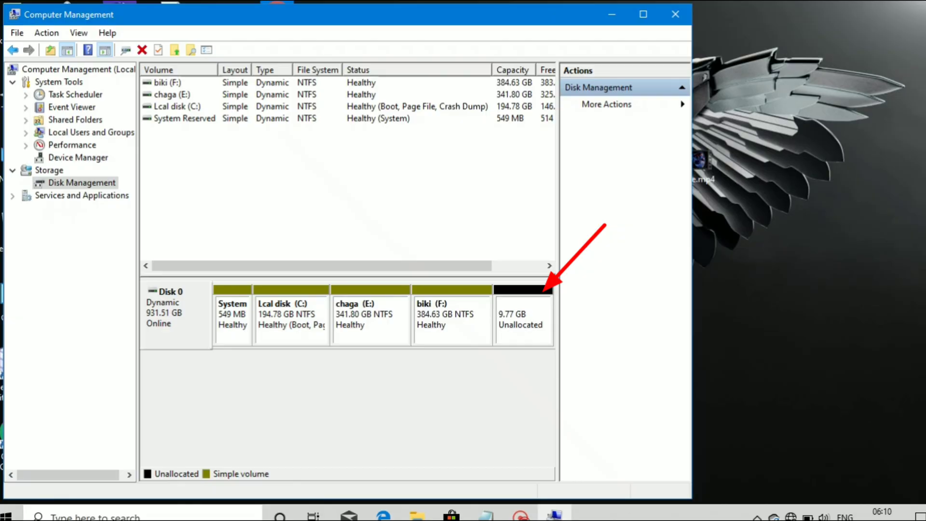
Step: Set up a new 10000 MB simple volume in the unallocated space and assign it drive letter O
{"action": "right_click", "coordinate": [522, 314]}
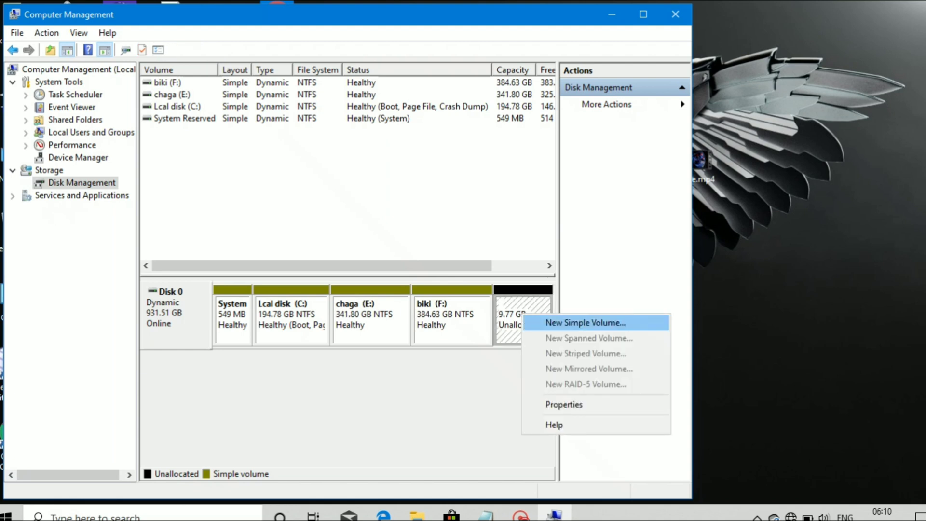
{"action": "left_click", "coordinate": [585, 322]}
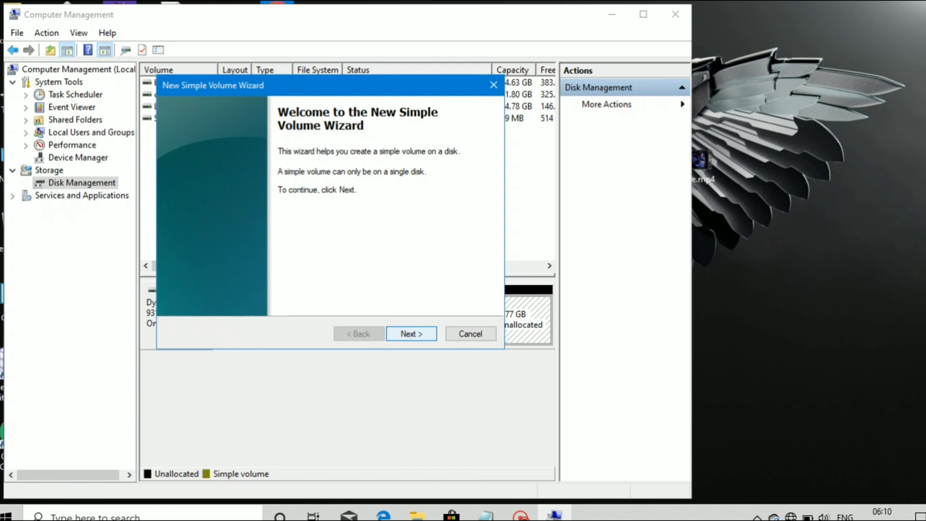
{"action": "left_click", "coordinate": [411, 333]}
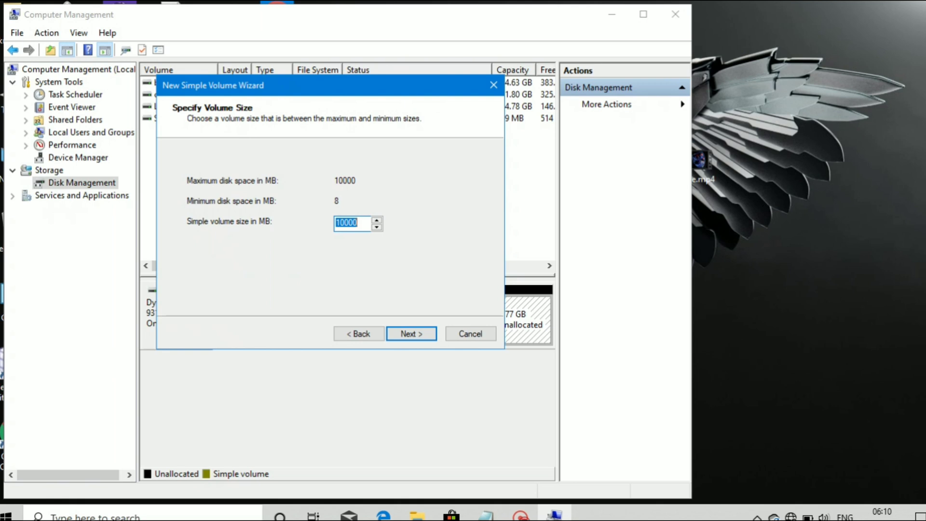
{"action": "left_click", "coordinate": [411, 334]}
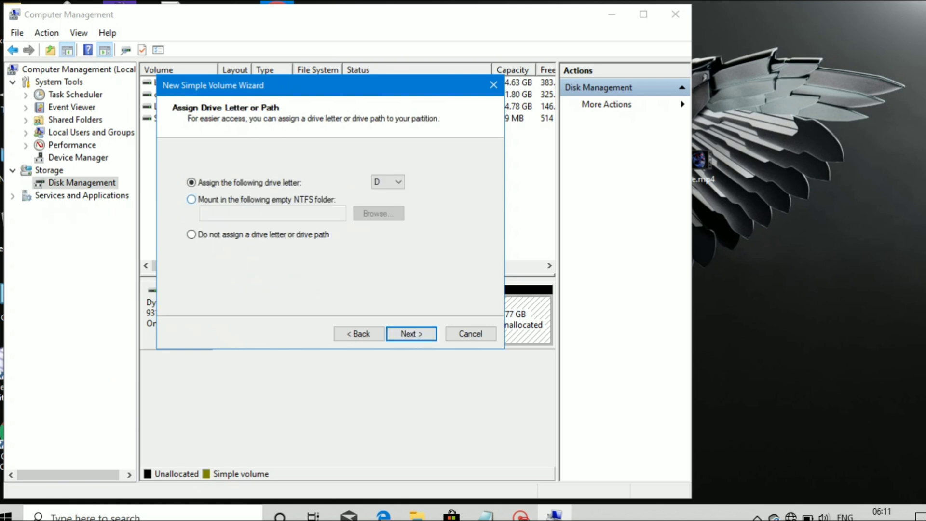
{"action": "left_click", "coordinate": [388, 181]}
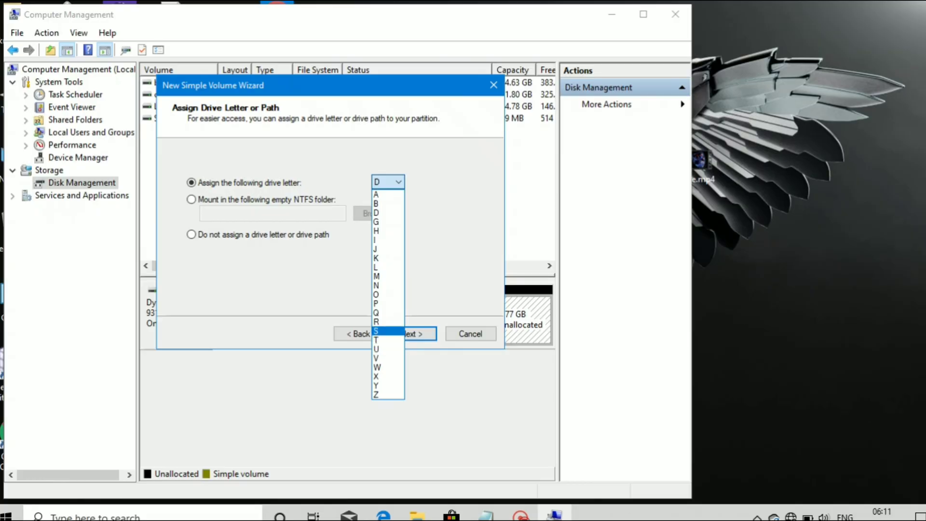
{"action": "left_click", "coordinate": [388, 294]}
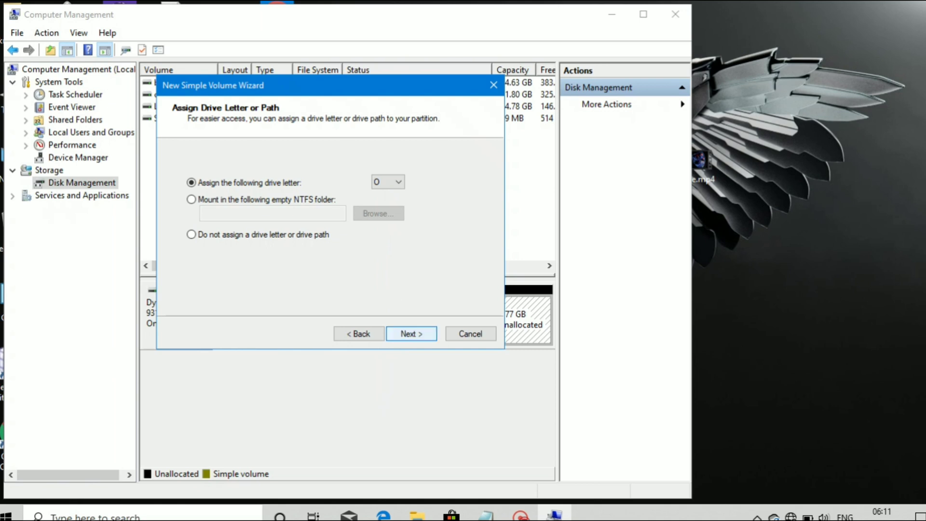
{"action": "left_click", "coordinate": [412, 334]}
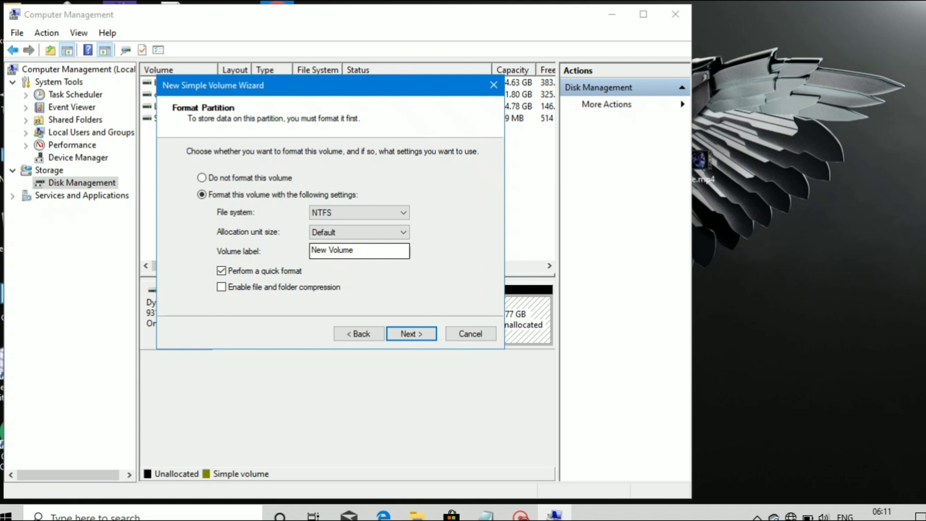
Step: Label the new volume "music" and create it with an NTFS quick format
{"action": "left_click", "coordinate": [355, 250]}
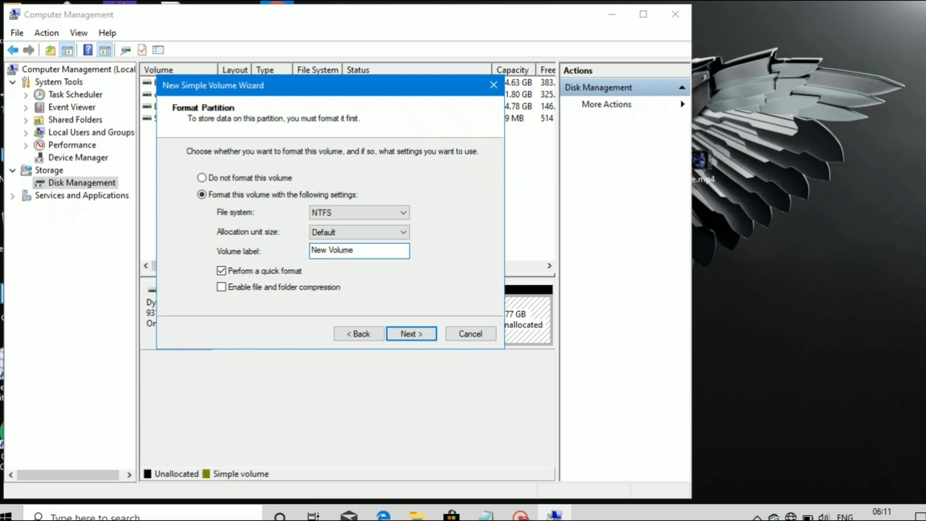
{"action": "key", "text": "BackSpace"}
{"action": "key", "text": "BackSpace"}
{"action": "key", "text": "BackSpace"}
{"action": "key", "text": "BackSpace"}
{"action": "key", "text": "BackSpace"}
{"action": "key", "text": "BackSpace"}
{"action": "key", "text": "BackSpace"}
{"action": "key", "text": "BackSpace"}
{"action": "key", "text": "BackSpace"}
{"action": "key", "text": "BackSpace"}
{"action": "type", "text": "music"}
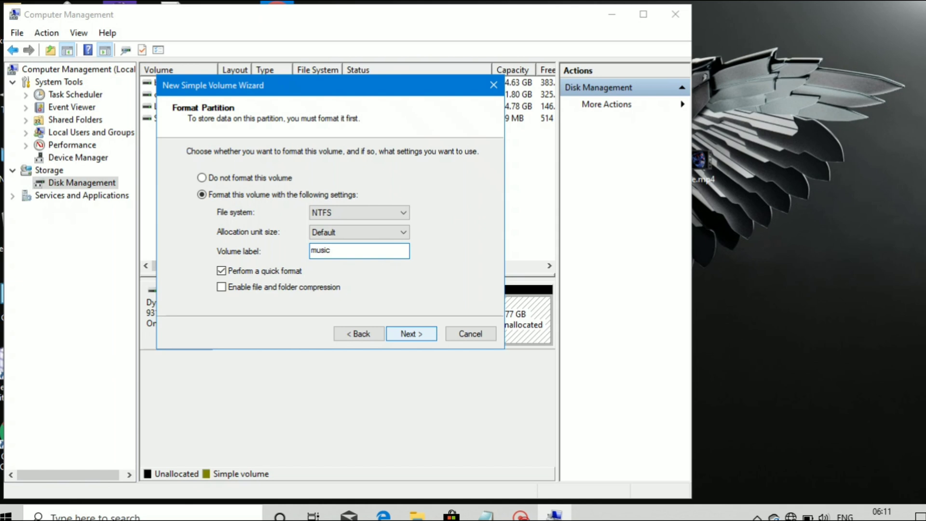
{"action": "left_click", "coordinate": [412, 334]}
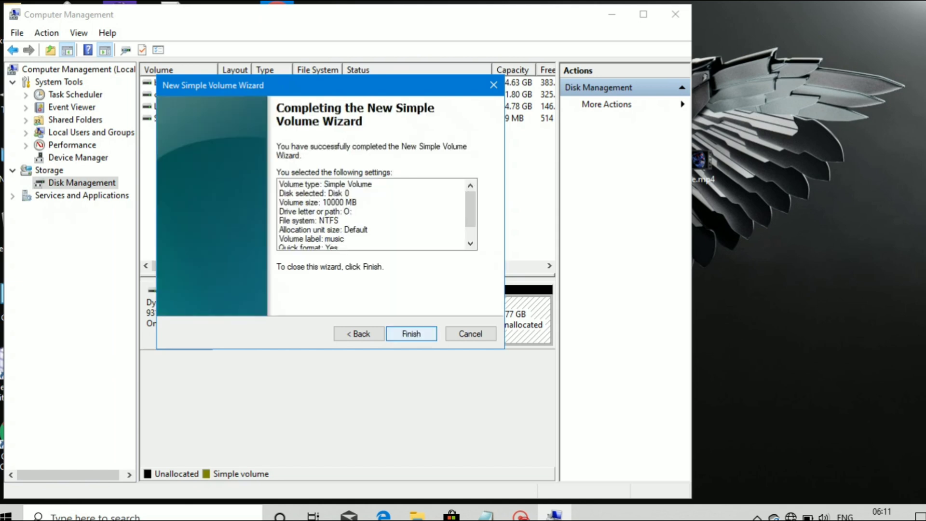
{"action": "left_click", "coordinate": [411, 334]}
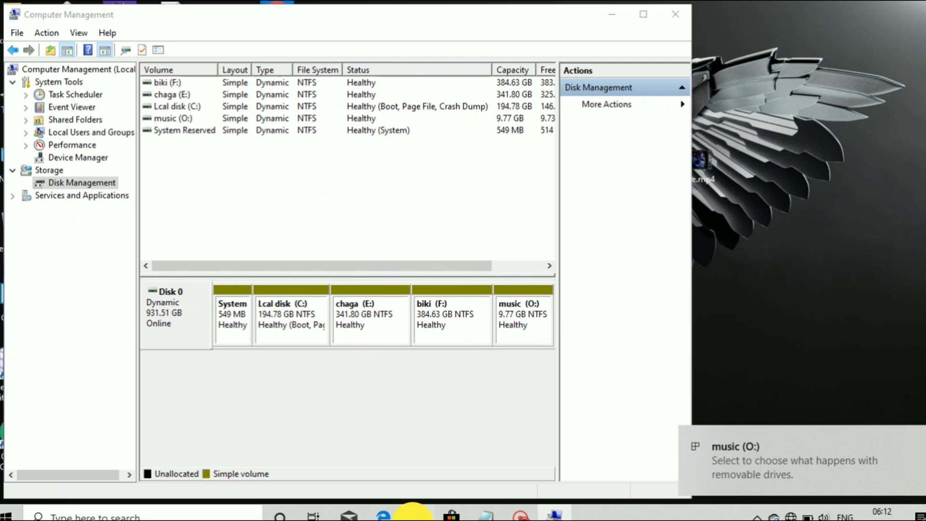
Step: Check the list of drives under This PC in File Explorer, then return to Computer Management
{"action": "left_click", "coordinate": [417, 513]}
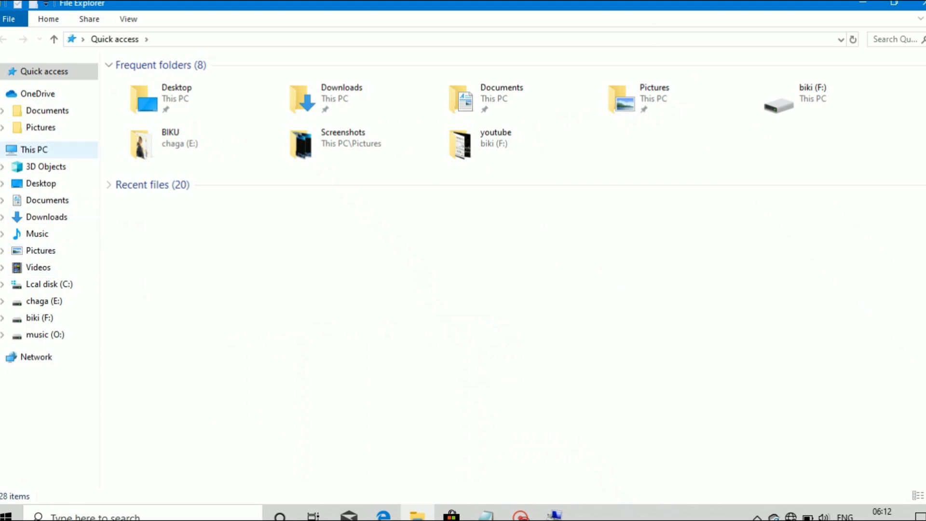
{"action": "left_click", "coordinate": [39, 150]}
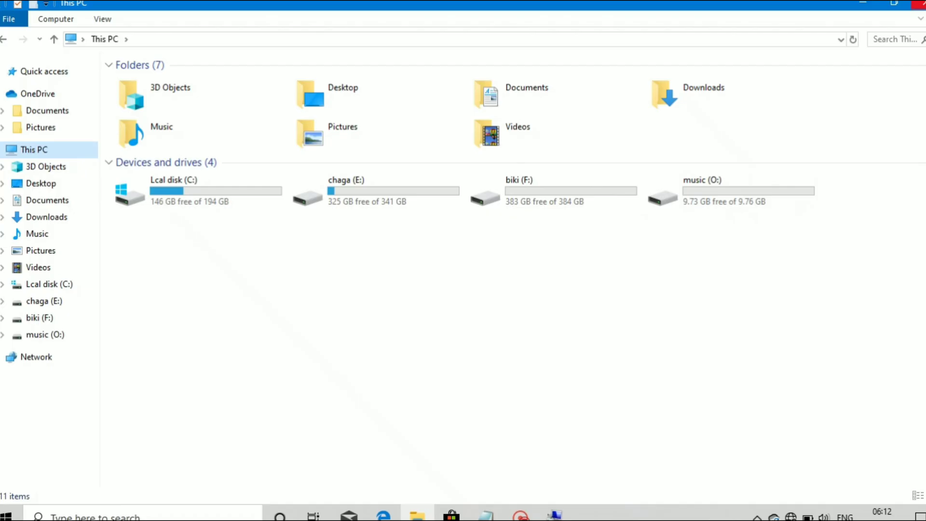
{"action": "left_click", "coordinate": [922, 4]}
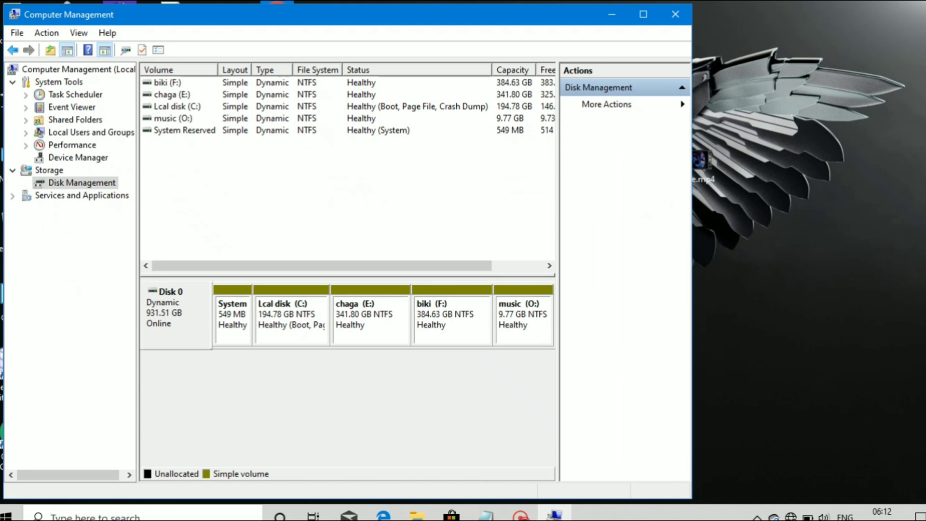
{"action": "left_click", "coordinate": [417, 514]}
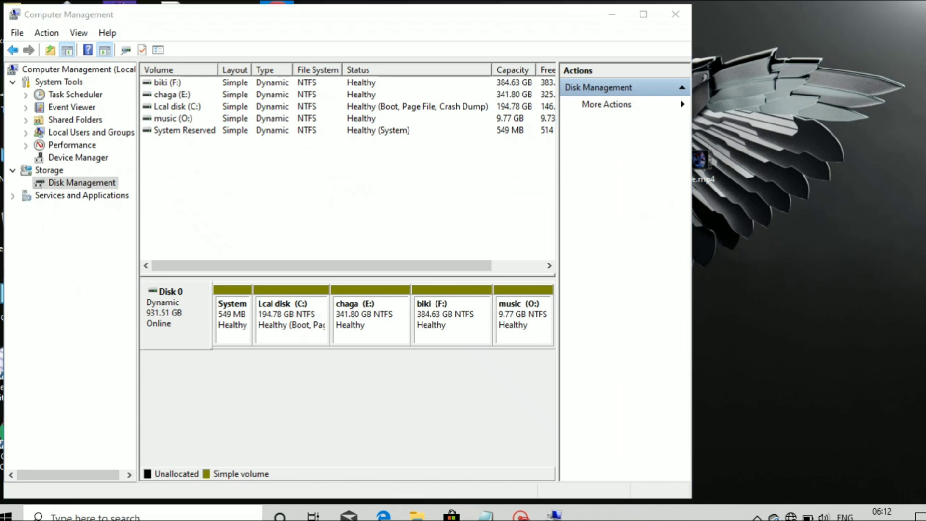
Step: Delete the music (O:) volume from Disk 0, accepting the erasure of its data
{"action": "right_click", "coordinate": [524, 315]}
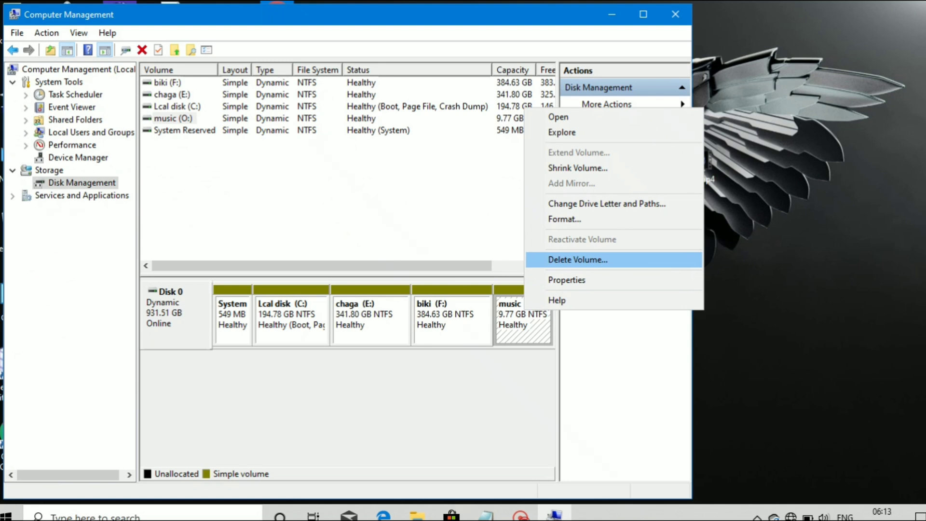
{"action": "left_click", "coordinate": [578, 260]}
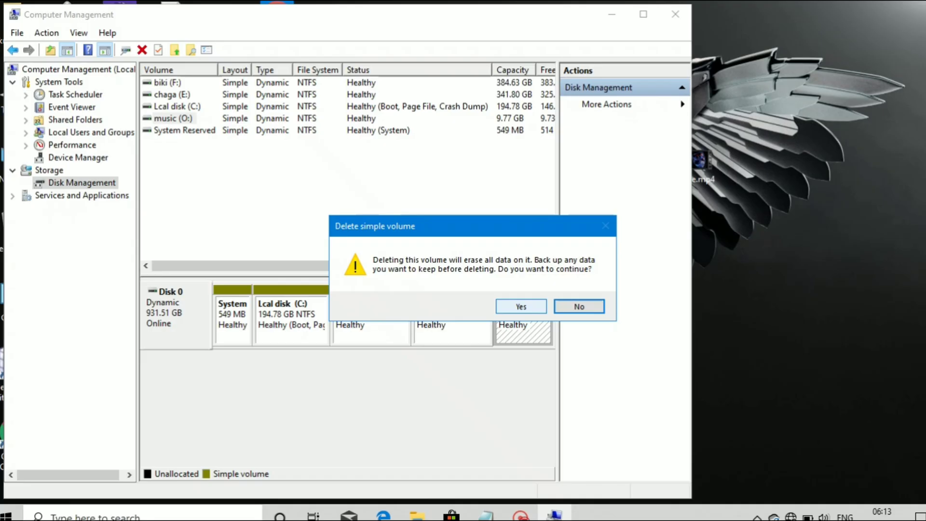
{"action": "left_click", "coordinate": [521, 307]}
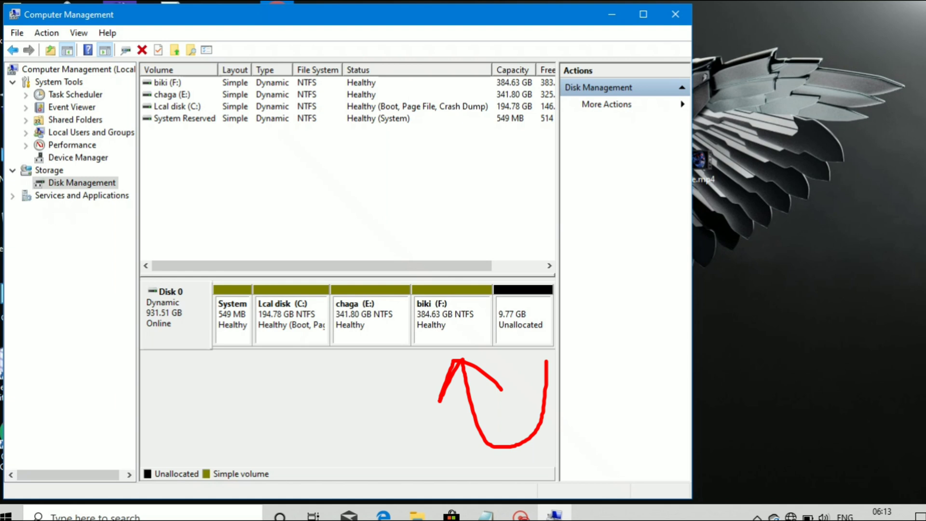
Step: Extend the F: volume with the 10000 MB of unallocated space on Disk 0
{"action": "right_click", "coordinate": [443, 313]}
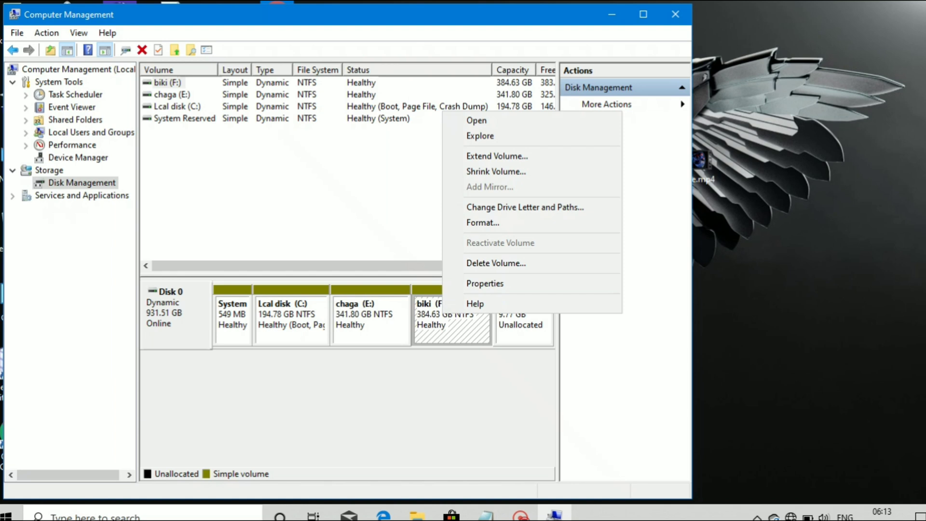
{"action": "left_click", "coordinate": [497, 157]}
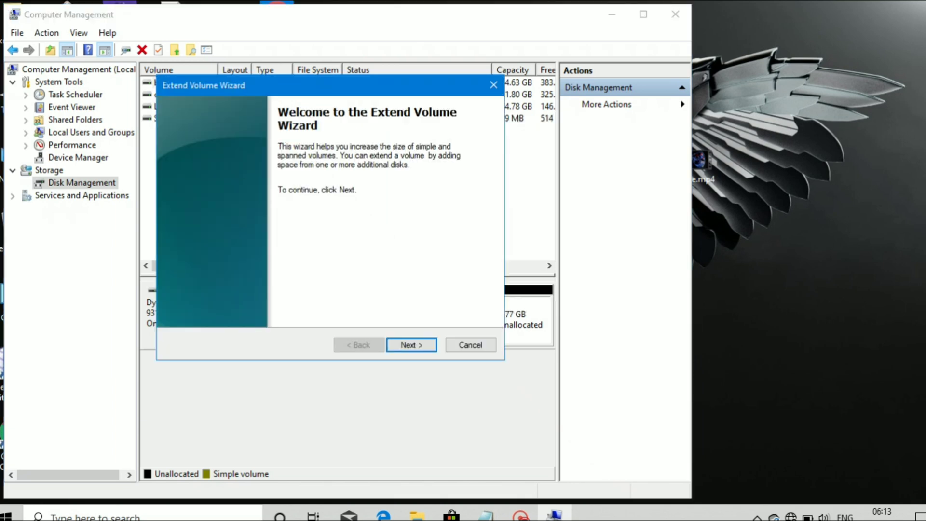
{"action": "key", "text": "Return"}
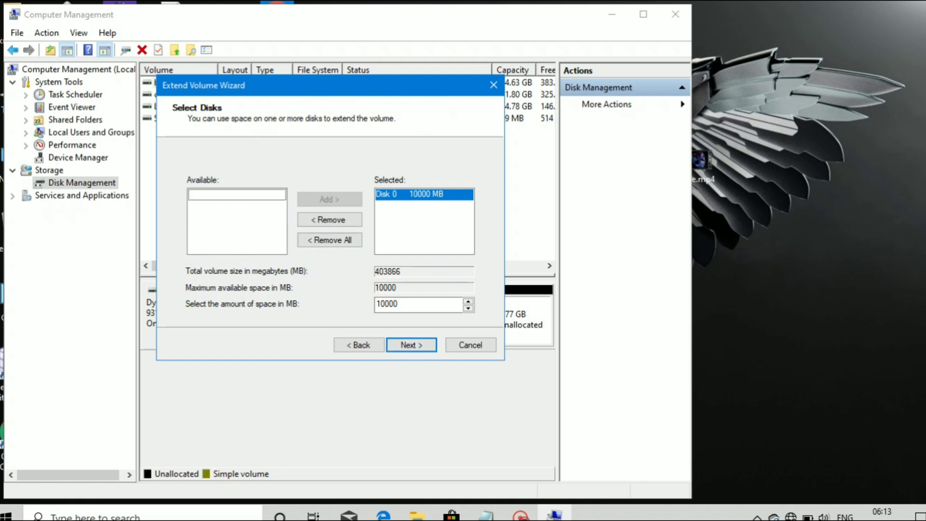
{"action": "key", "text": "Return"}
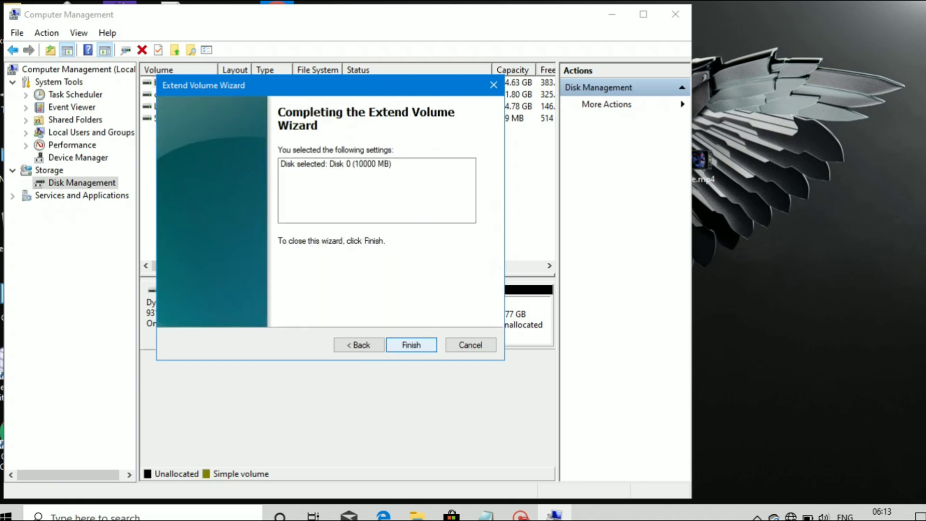
{"action": "key", "text": "Return"}
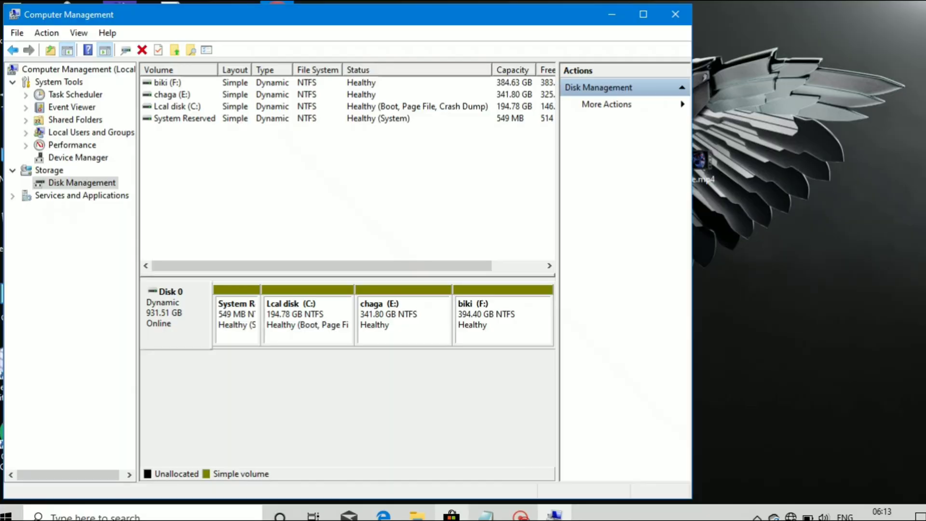
Step: Switch to File Explorer and check the refreshed list of drives under This PC
{"action": "left_click", "coordinate": [428, 518]}
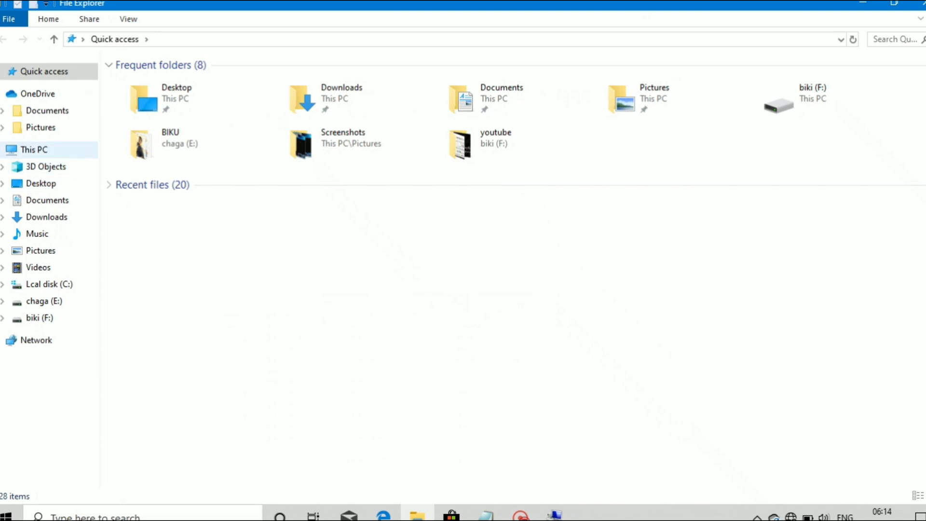
{"action": "left_click", "coordinate": [33, 149]}
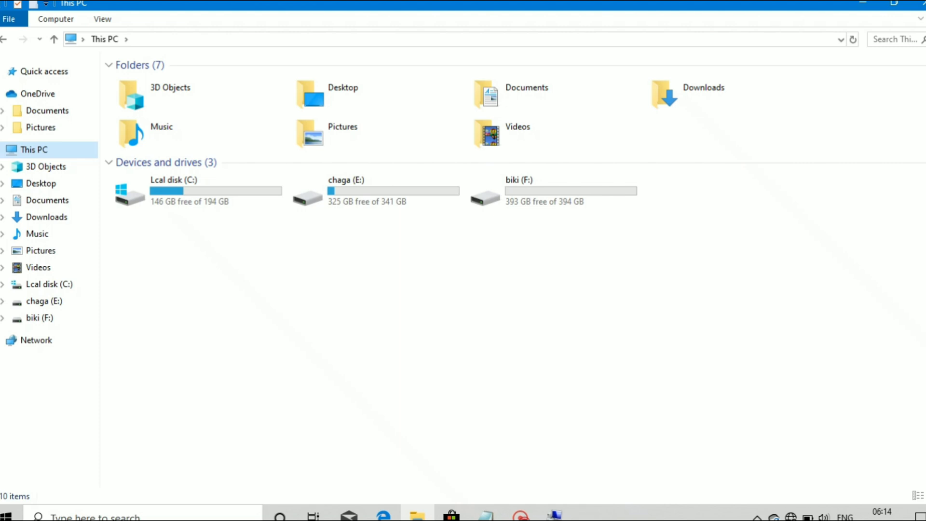
{"action": "right_click", "coordinate": [526, 213]}
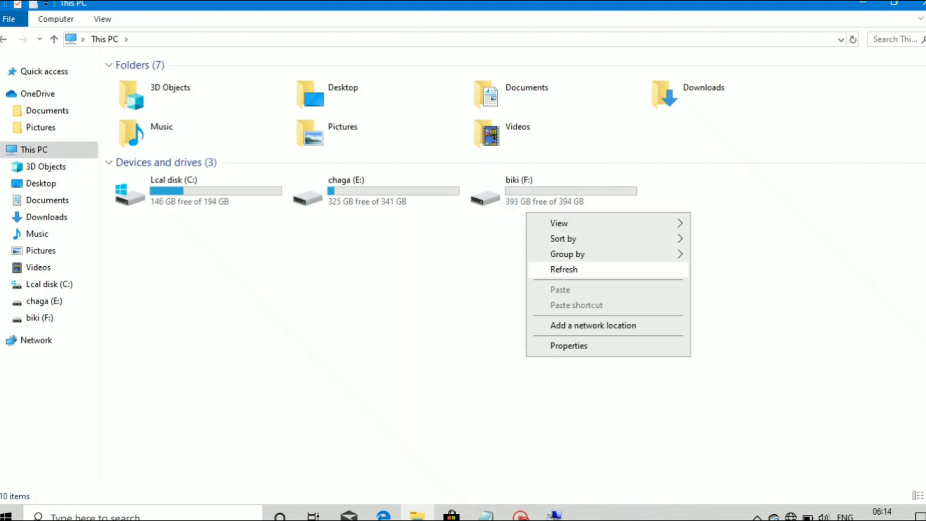
{"action": "left_click", "coordinate": [565, 274]}
{"action": "right_click", "coordinate": [567, 275]}
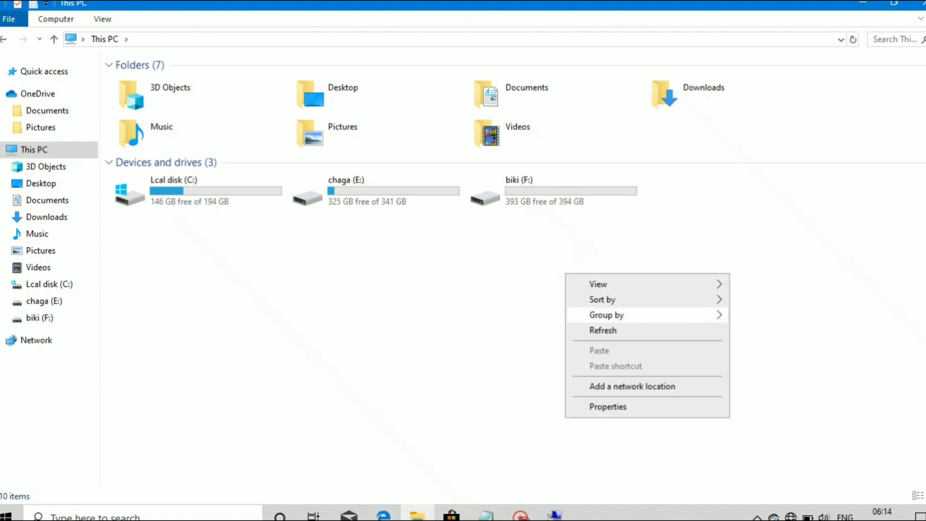